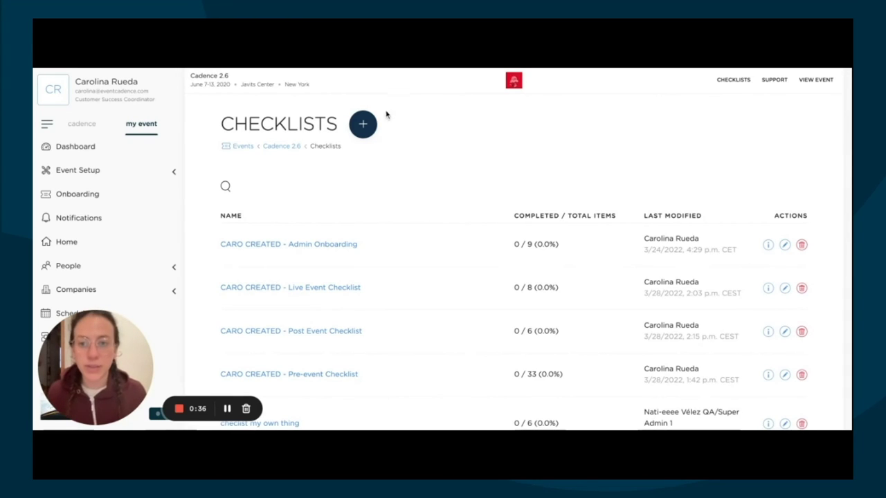
Open a blank new checklist form to view its name and description fields, and return to the checklists list.
left_click(364, 126)
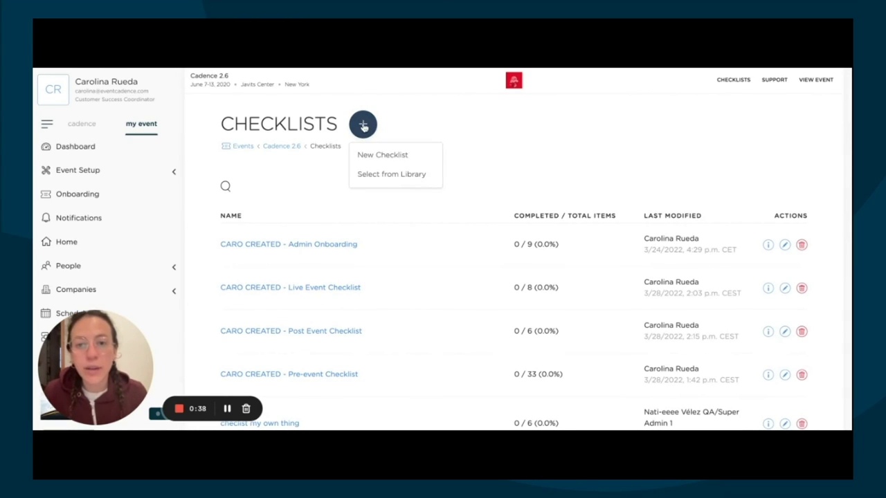
left_click(378, 156)
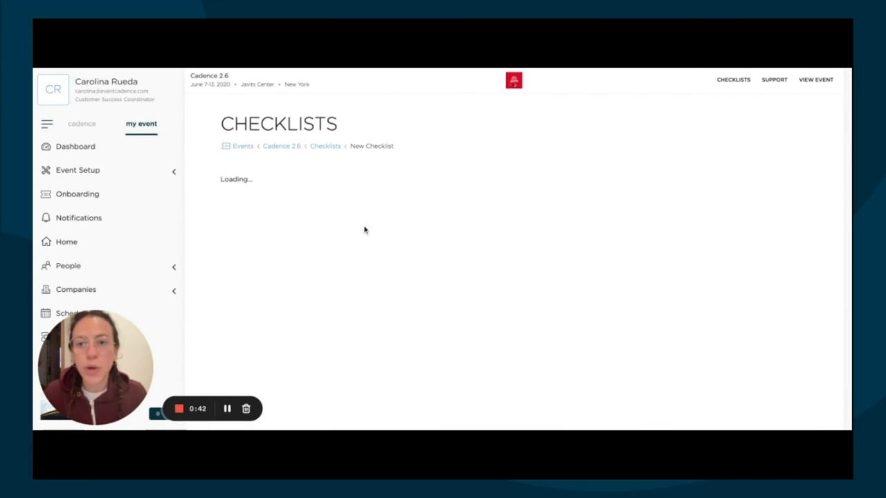
scroll(346, 211, "down", 1)
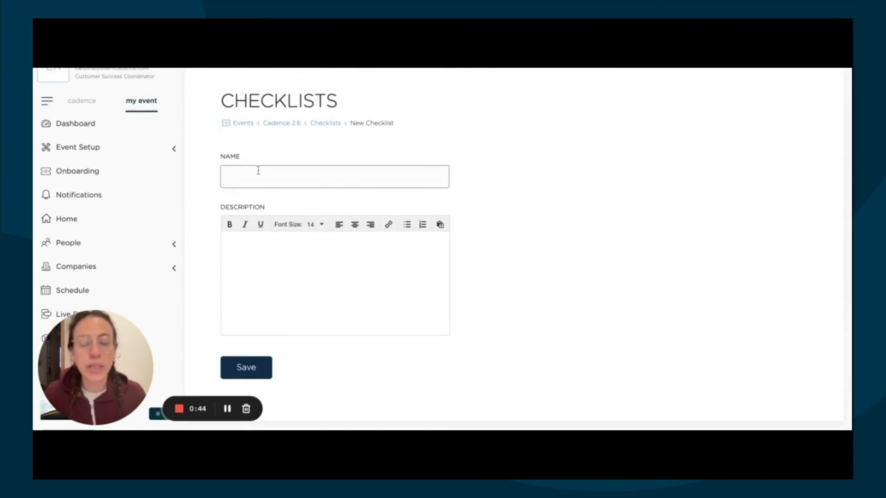
left_click(328, 123)
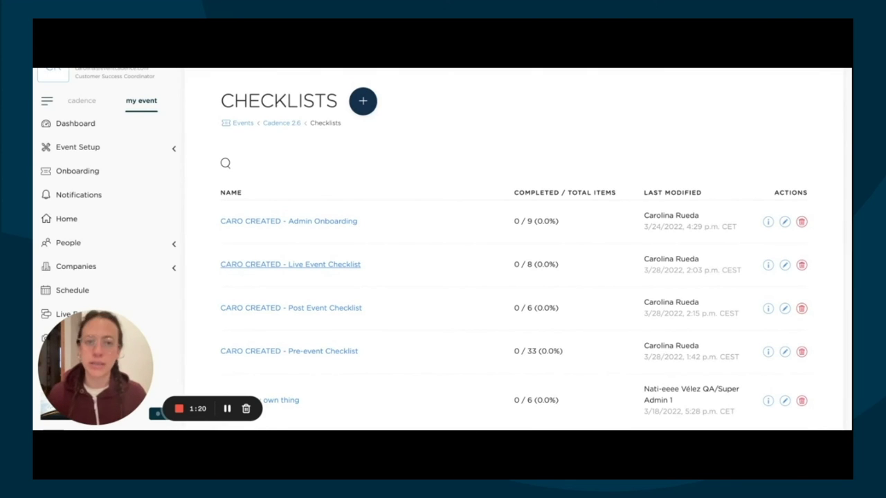
scroll(376, 275, "up", 2)
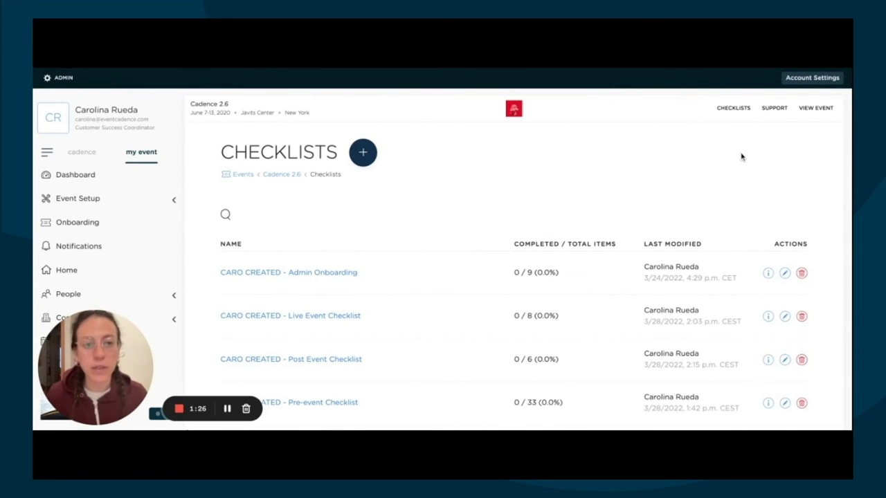
Open the Pre-event Checklist from the quick checklist overview, checking its description and looking through its items.
left_click(739, 109)
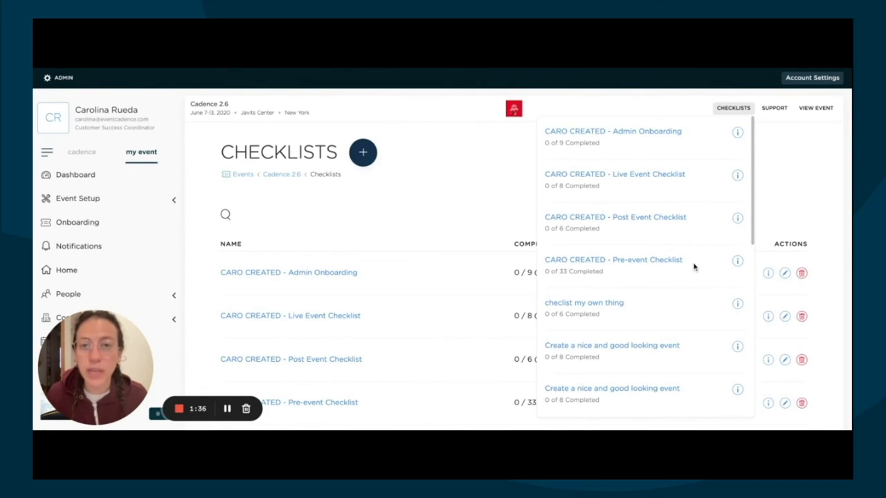
mouse_move(739, 266)
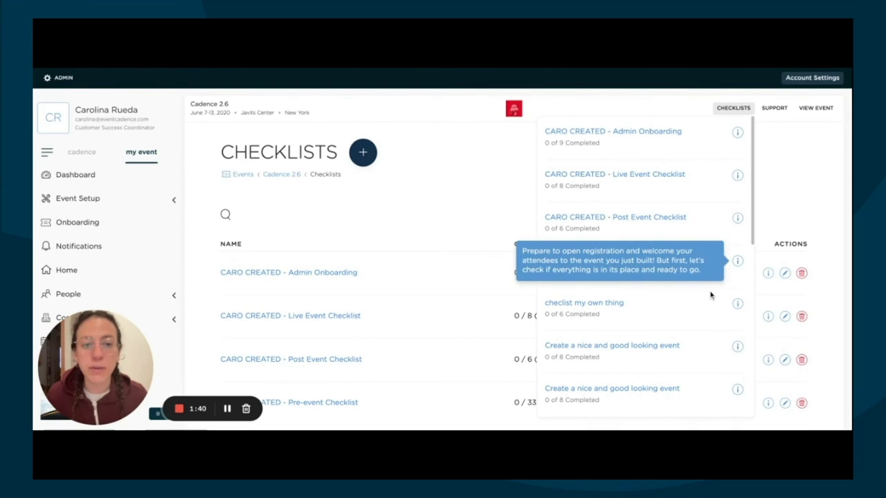
left_click(670, 260)
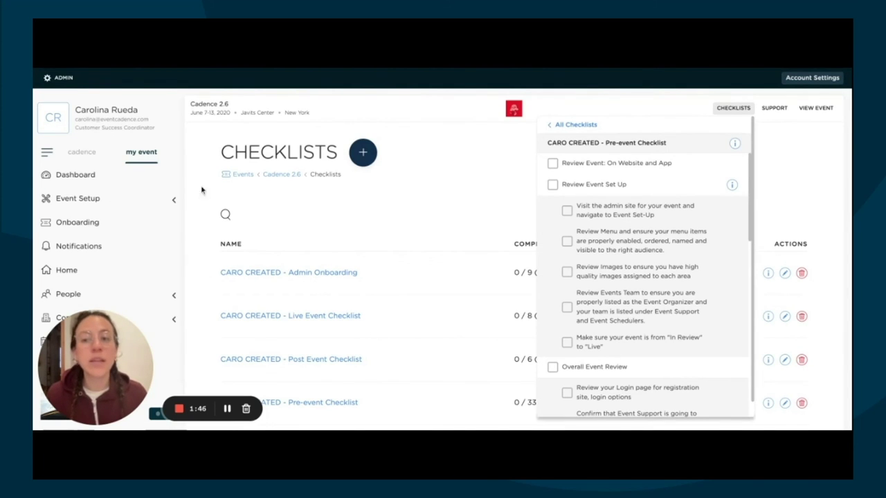
mouse_move(580, 250)
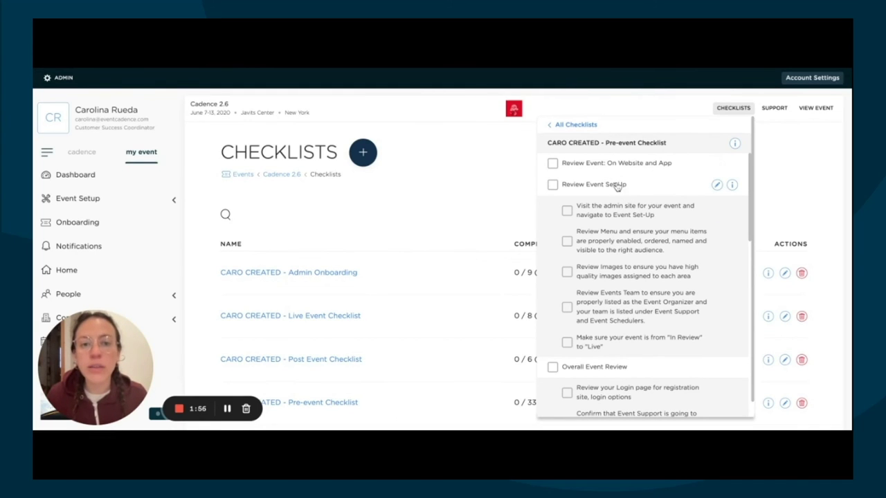
scroll(629, 223, "down", 3)
scroll(629, 224, "up", 2)
scroll(644, 283, "up", 1)
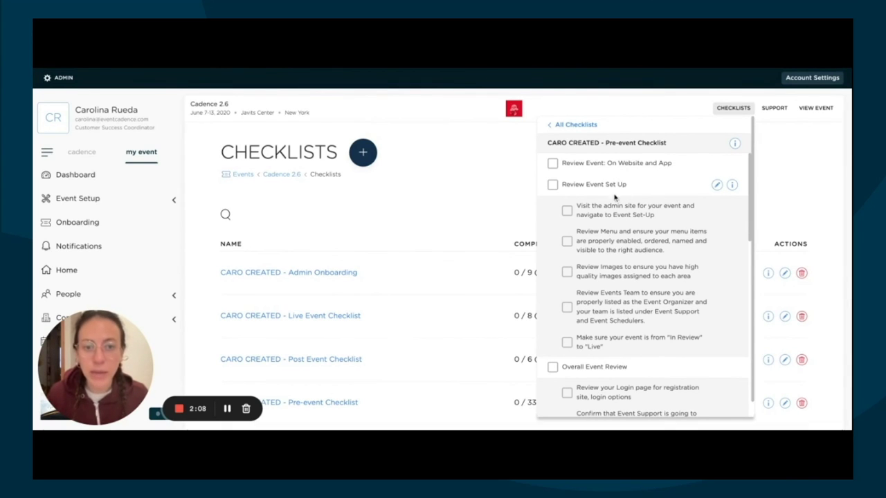
Mark "Review Event: On Website and App" and "Review Event Set Up" as completed and close the checklist overview.
left_click(553, 163)
left_click(552, 184)
scroll(578, 206, "down", 2)
scroll(580, 207, "up", 2)
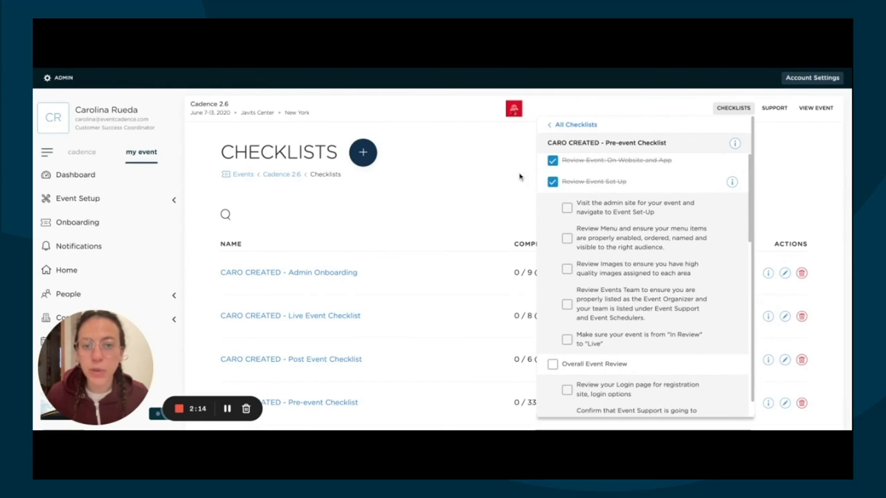
left_click(775, 177)
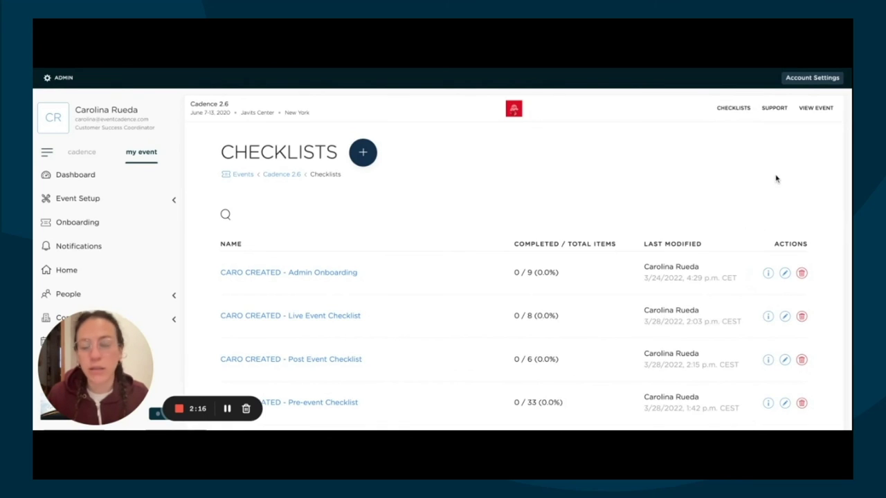
scroll(595, 351, "down", 3)
scroll(469, 269, "up", 3)
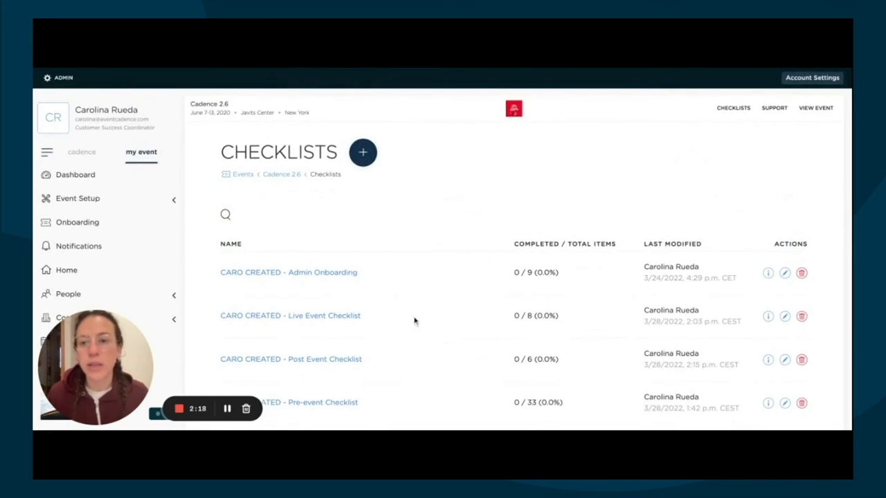
Reopen the Pre-event Checklist and mark the login page review and Event Support confirmation under Overall Event Review as completed.
left_click(742, 111)
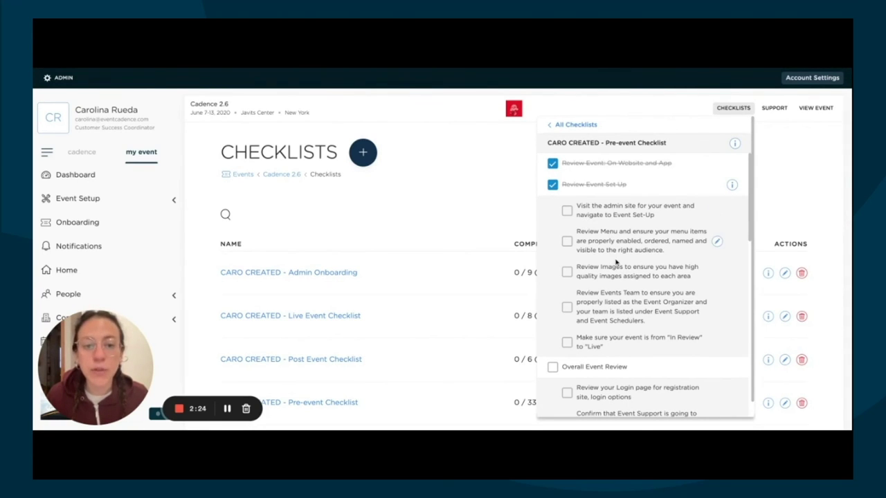
scroll(614, 257, "down", 3)
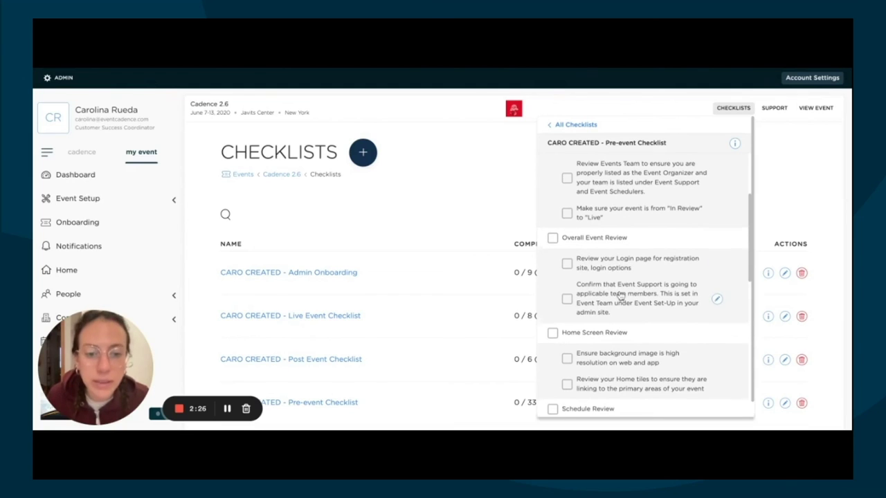
scroll(620, 304, "down", 1)
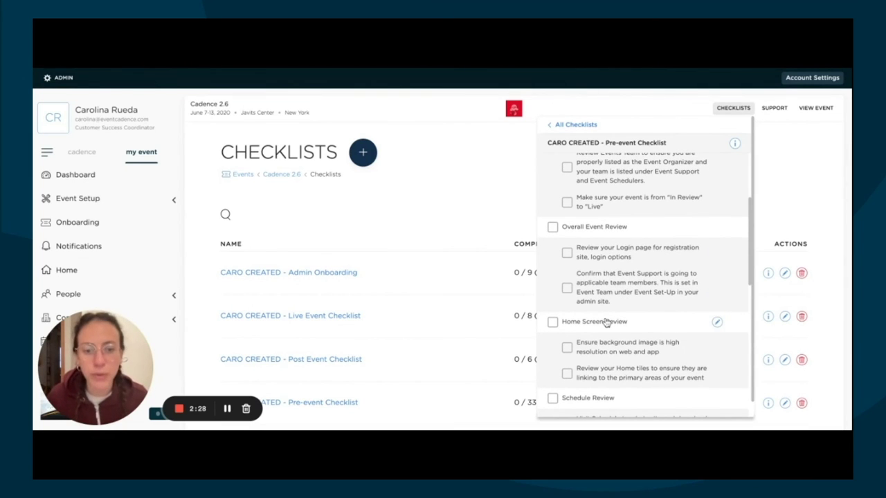
scroll(620, 357, "down", 1)
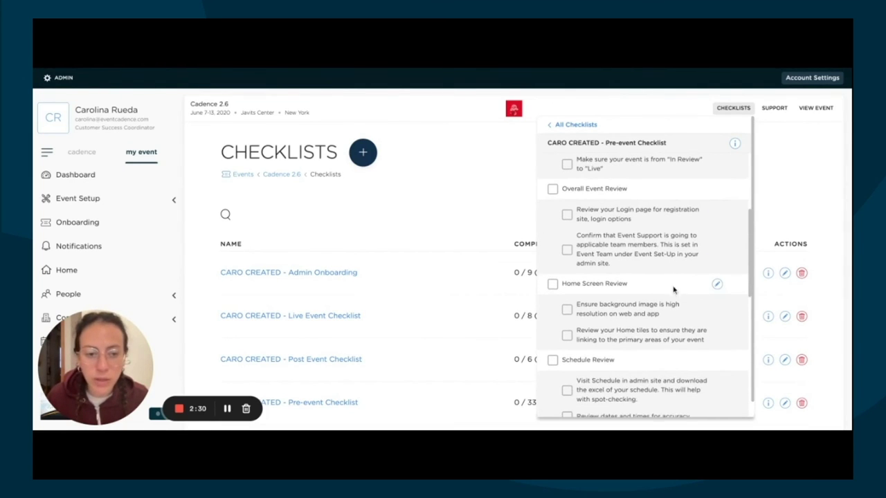
scroll(734, 244, "up", 1)
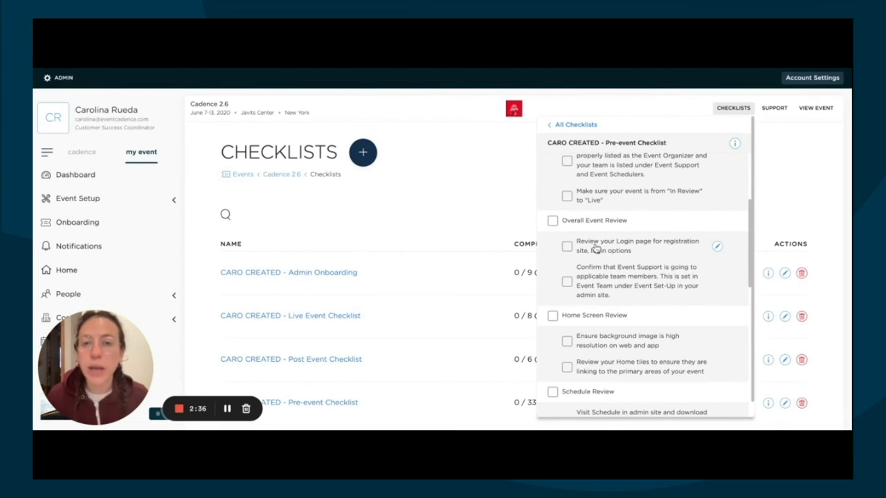
left_click(567, 247)
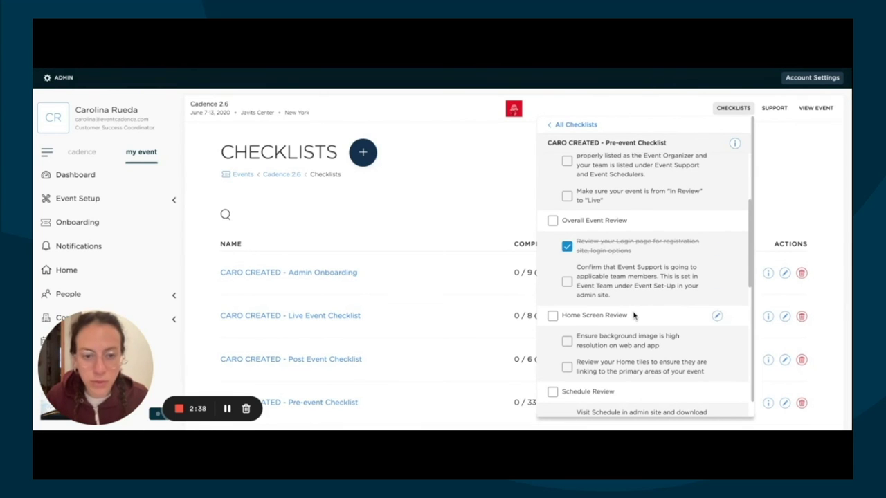
left_click(567, 283)
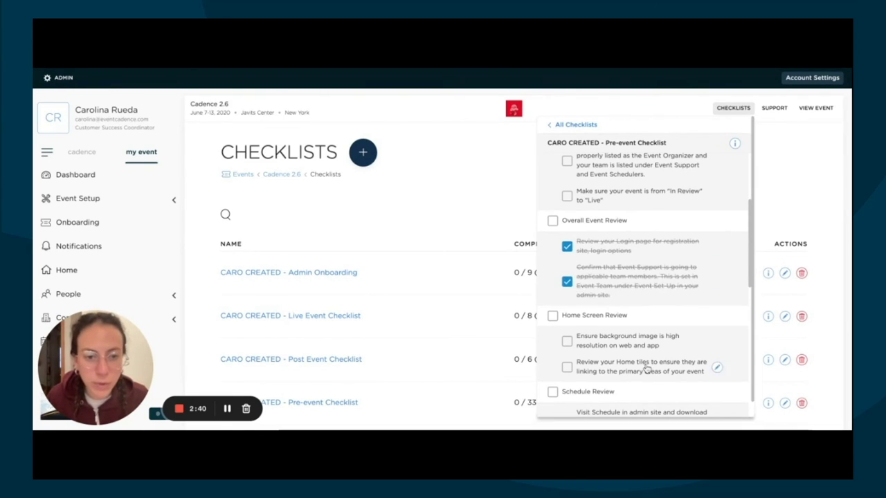
Open the Speakers Review item for editing to view its assignee and due date fields, and close it without changes.
scroll(642, 353, "down", 1)
scroll(640, 354, "down", 6)
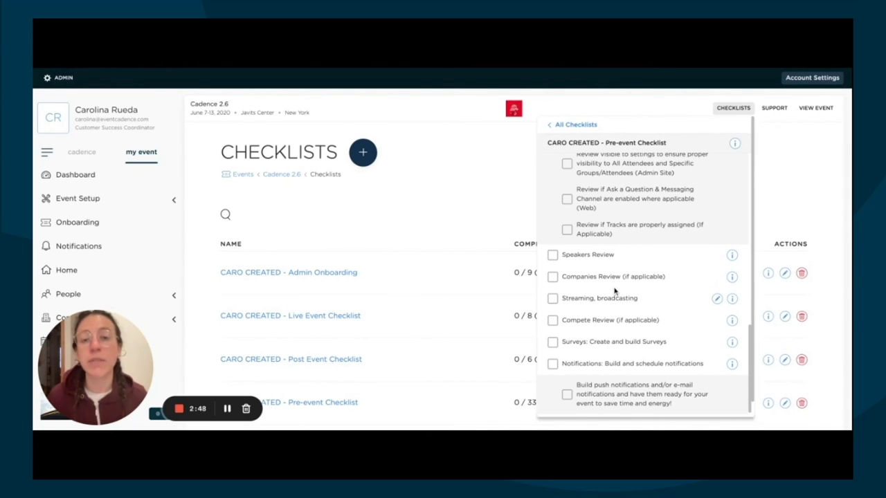
left_click(732, 277)
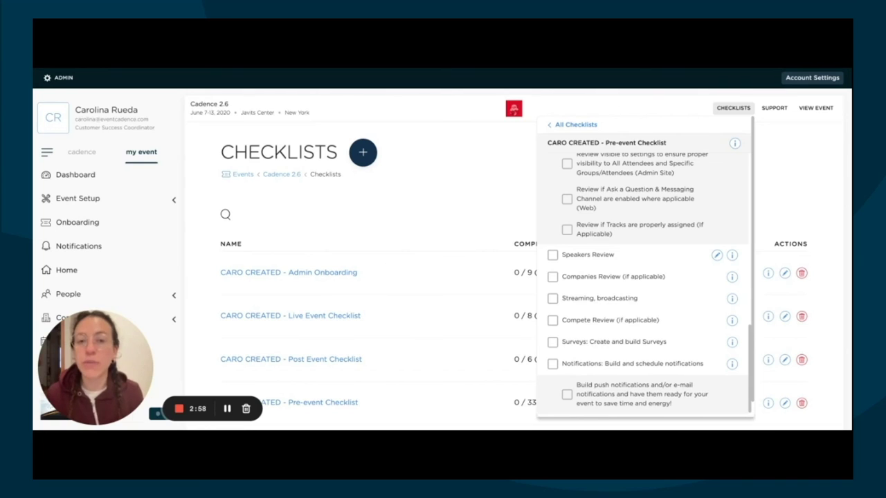
left_click(718, 256)
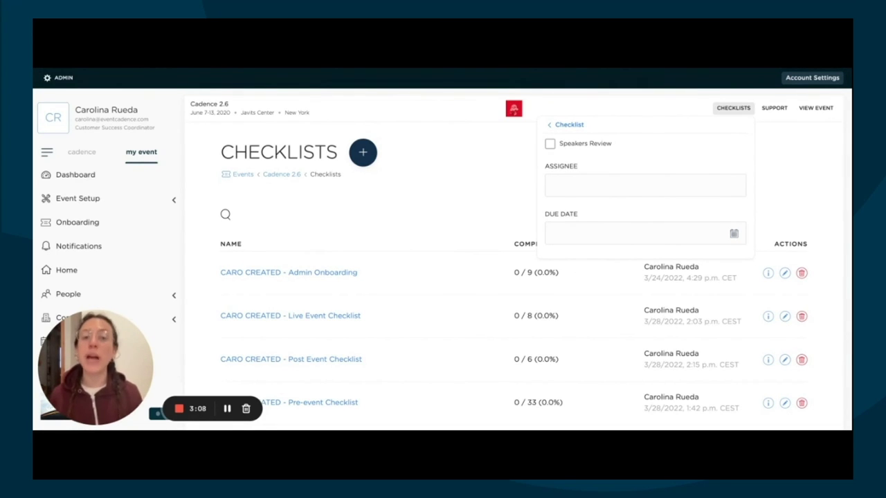
left_click(668, 187)
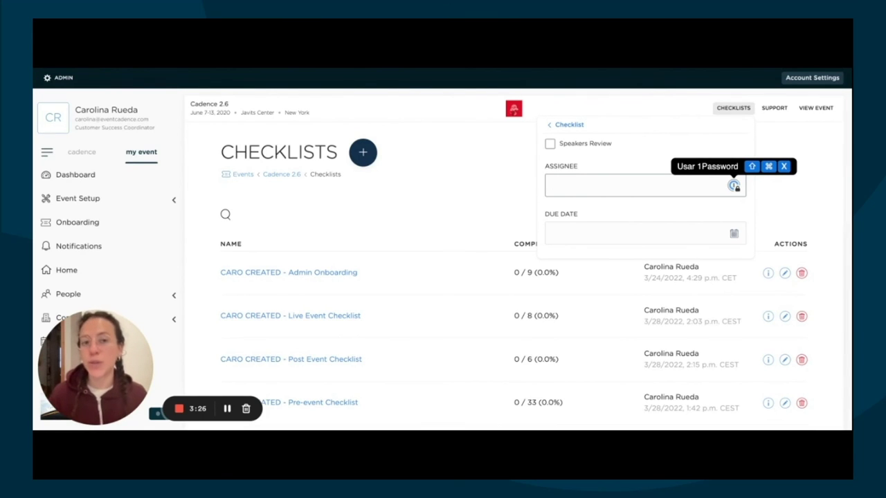
left_click(784, 142)
Look through the Pre-event Checklist down to its Attendees items, and browse the event's full list of checklists.
left_click(738, 113)
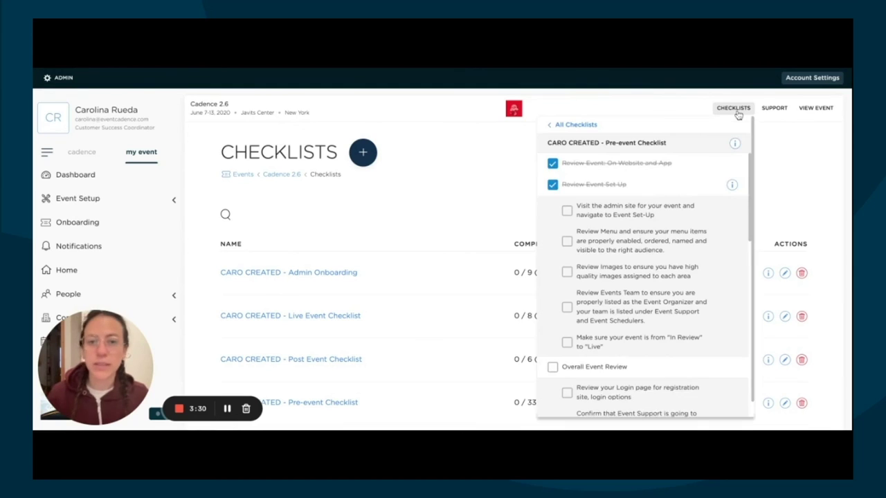
scroll(709, 216, "down", 2)
scroll(708, 215, "down", 10)
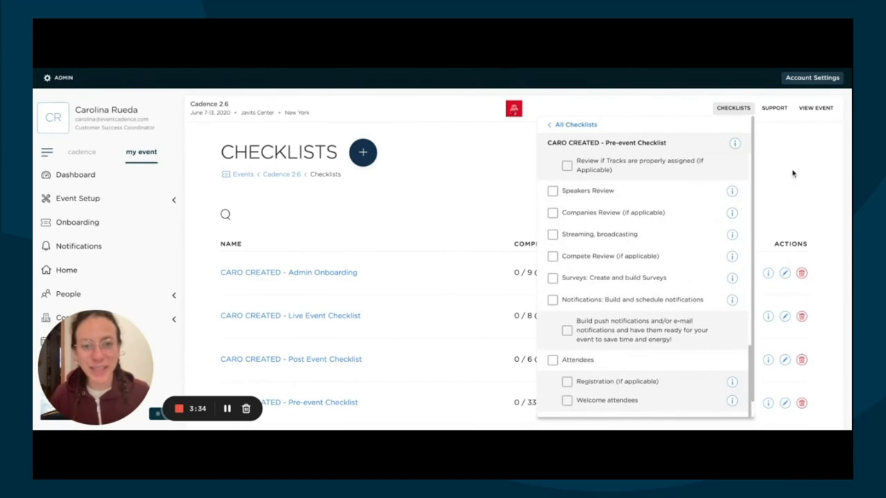
left_click(812, 175)
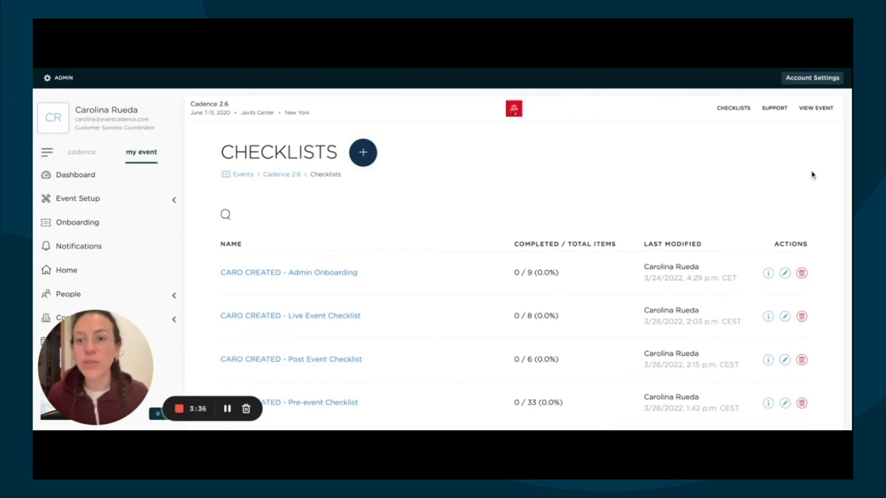
scroll(655, 247, "down", 1)
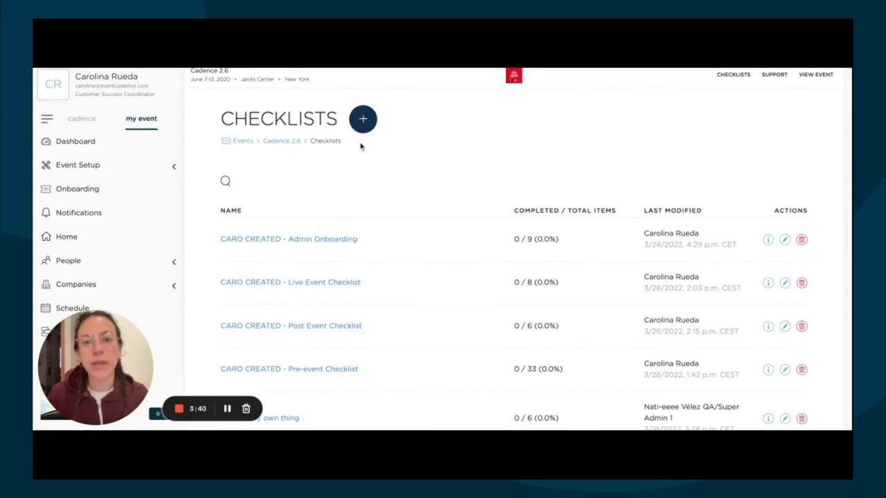
scroll(561, 277, "down", 1)
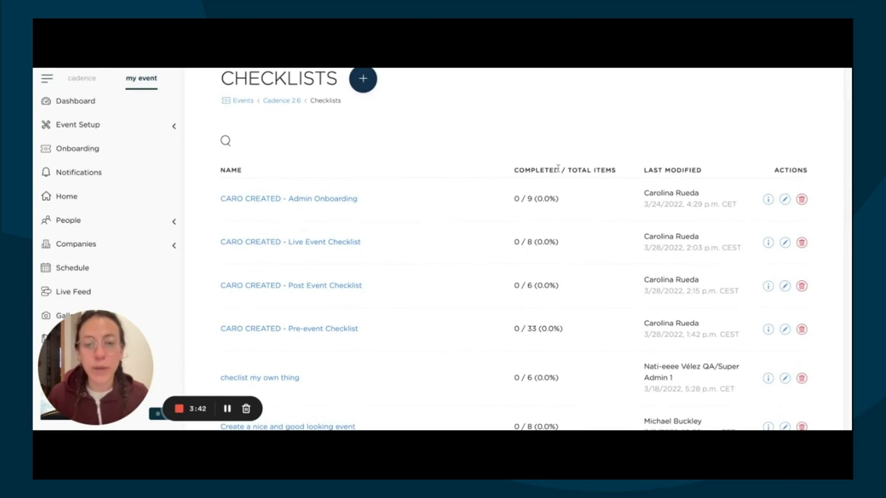
scroll(561, 184, "down", 1)
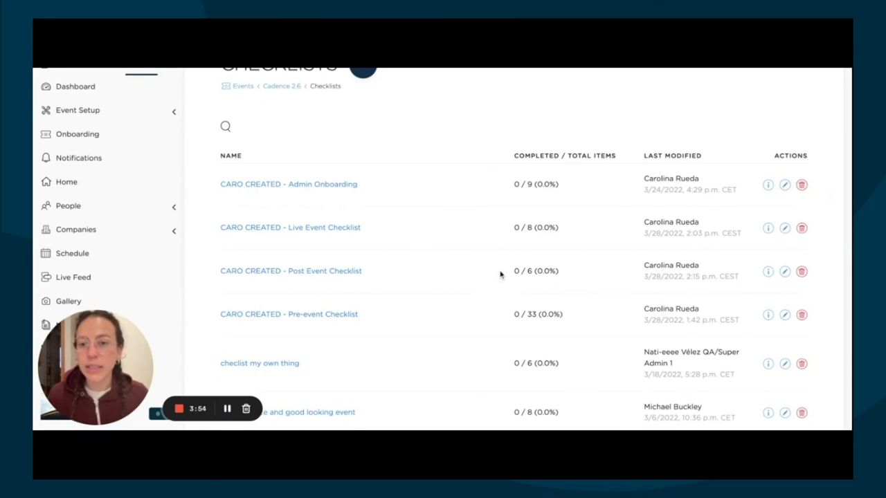
scroll(503, 276, "up", 3)
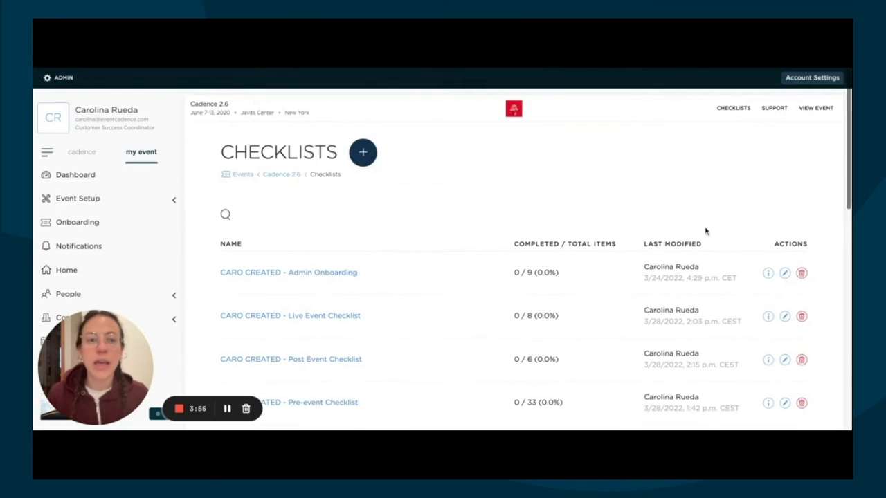
Mark the menu review and image review items under Review Event Set Up as completed in the Pre-event Checklist.
left_click(738, 109)
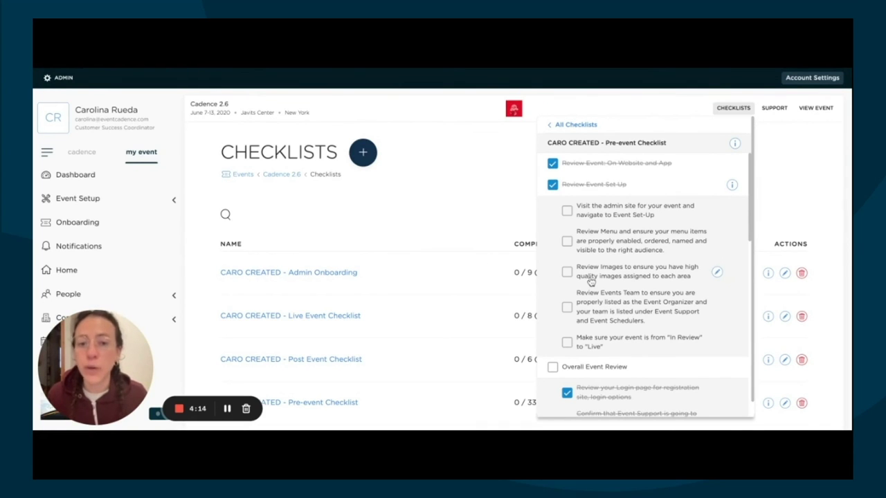
left_click(567, 241)
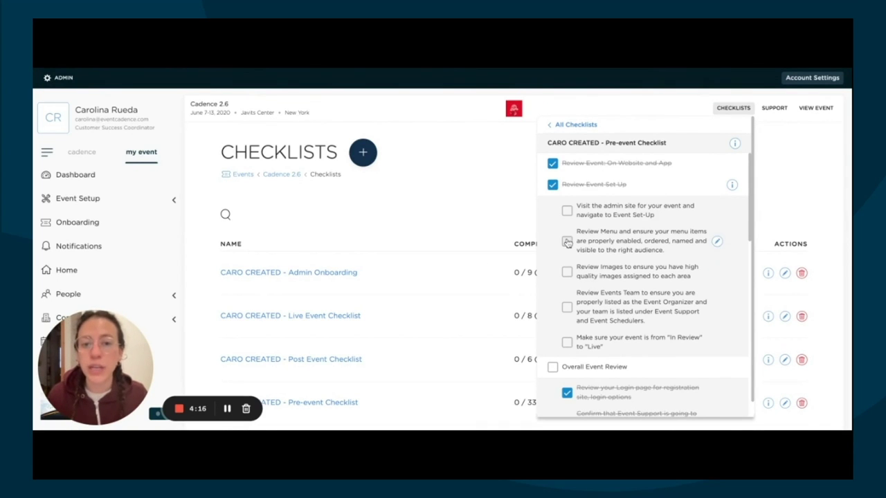
left_click(567, 272)
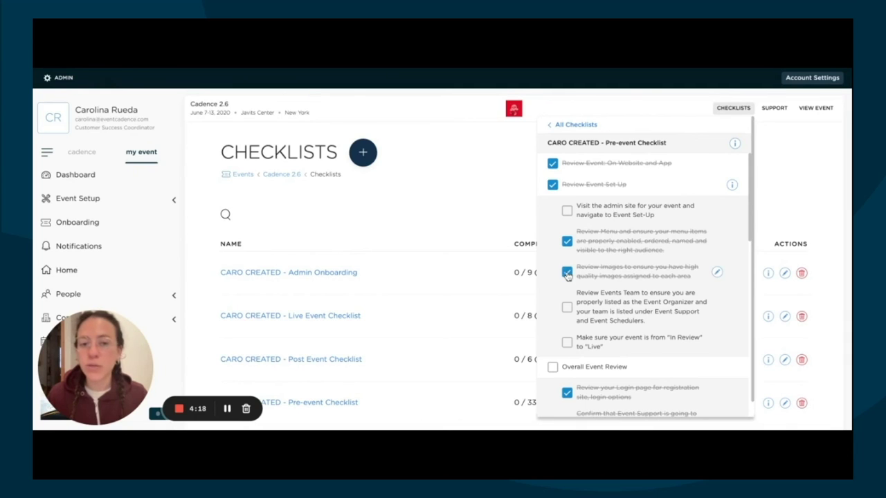
left_click(818, 170)
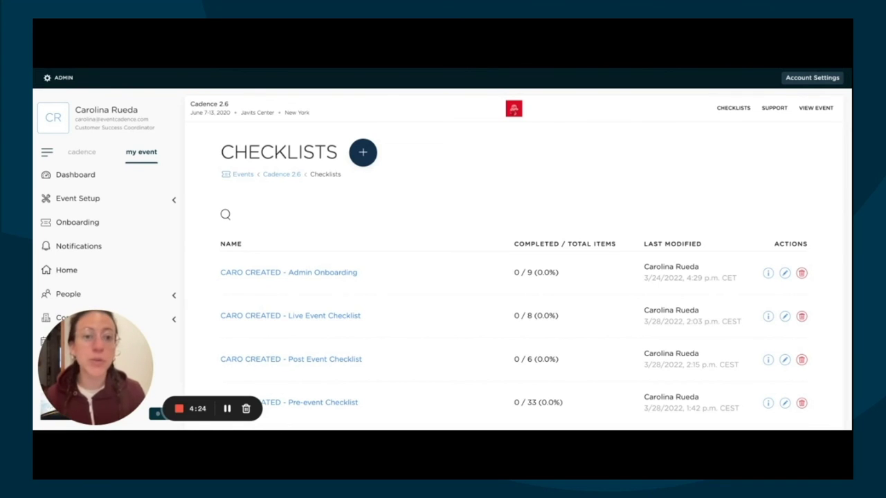
Review the completed and open items of the Pre-event Checklist down to Home Screen Review, and close the overview.
left_click(736, 109)
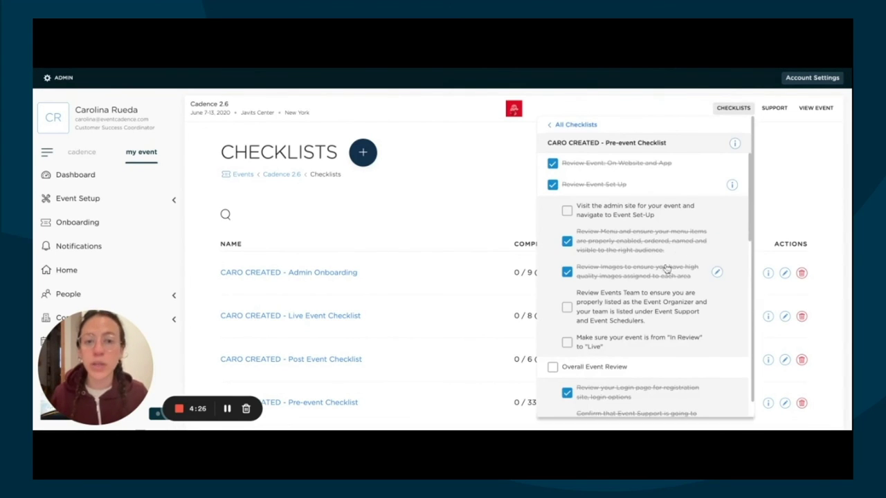
scroll(662, 275, "down", 3)
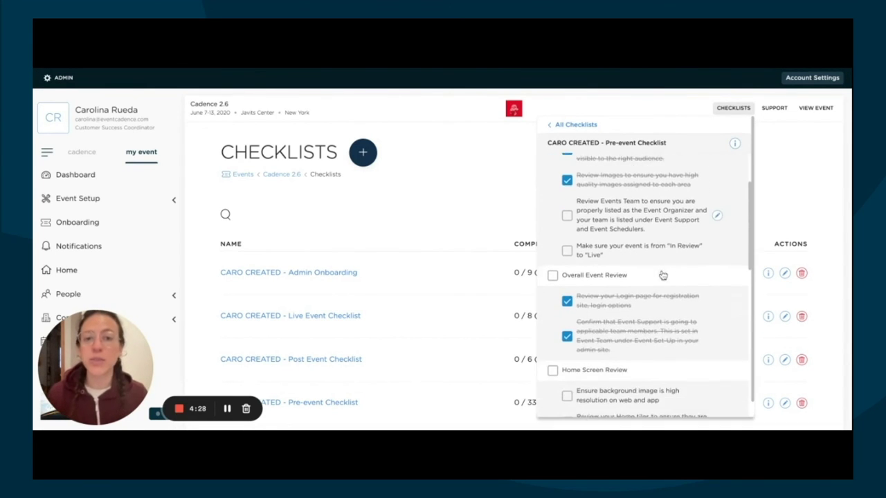
left_click(784, 223)
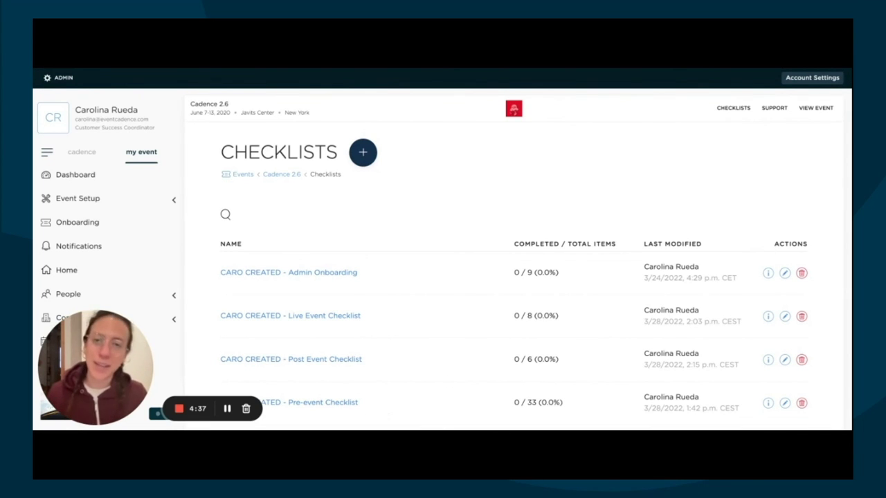
left_click(179, 408)
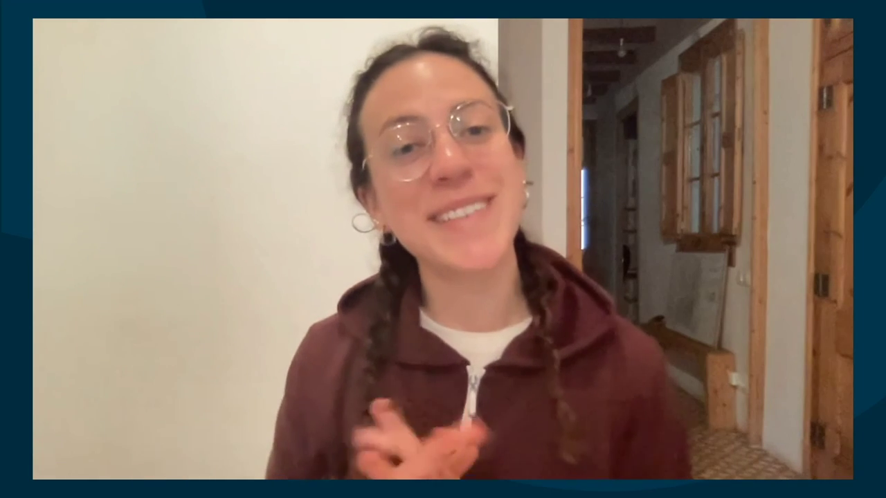